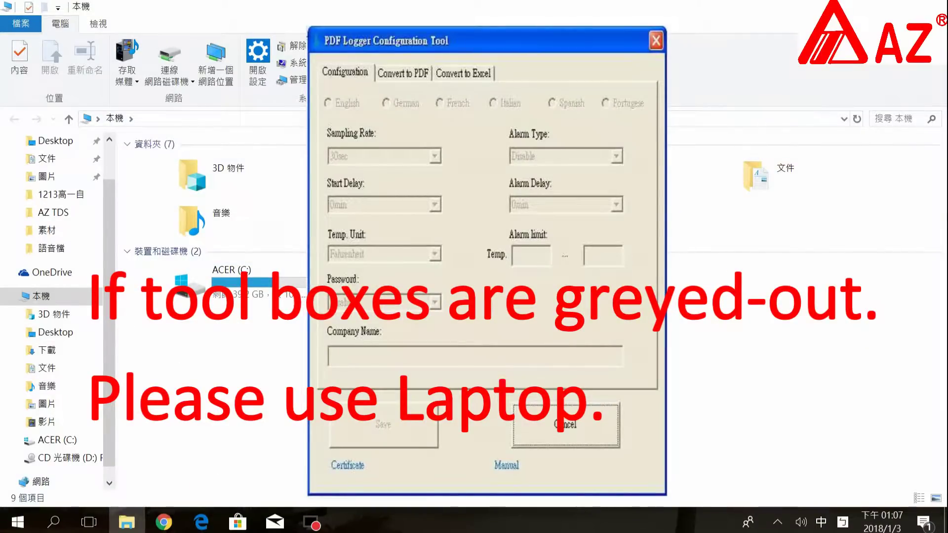
Launch PDF Logger Configuration Tool.exe from the PDF Logger folder on drive D:
left_click(67, 458)
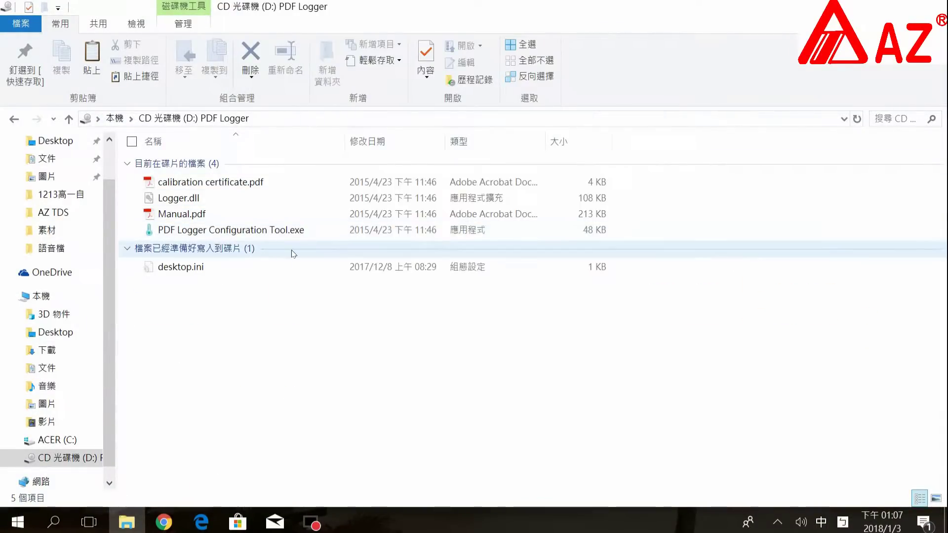
double_click(323, 236)
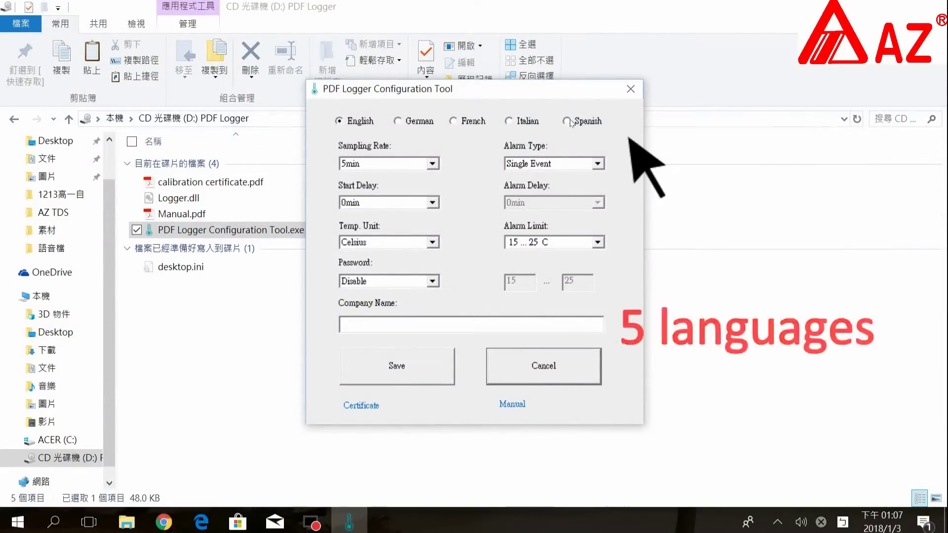
Choose 10min for Sampling Rate and 5min for Start Delay
left_click(434, 164)
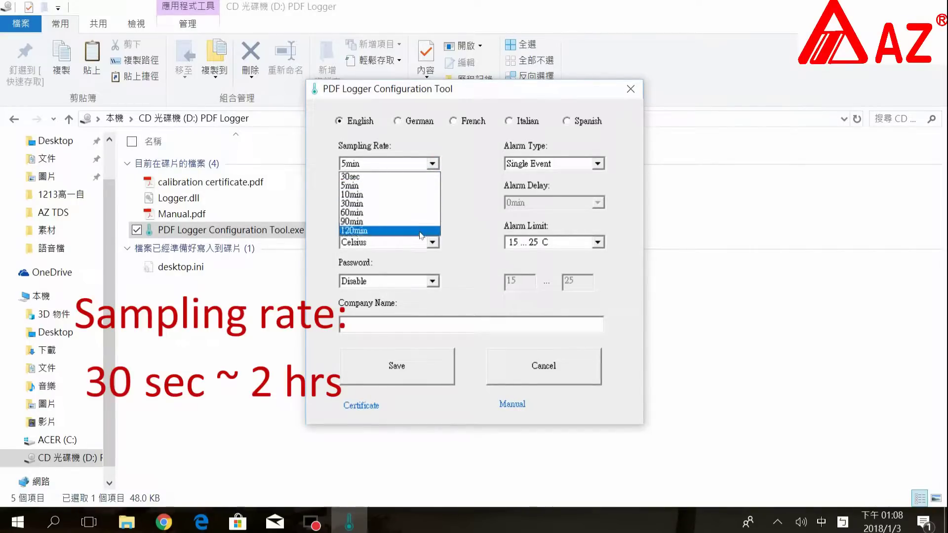
left_click(415, 196)
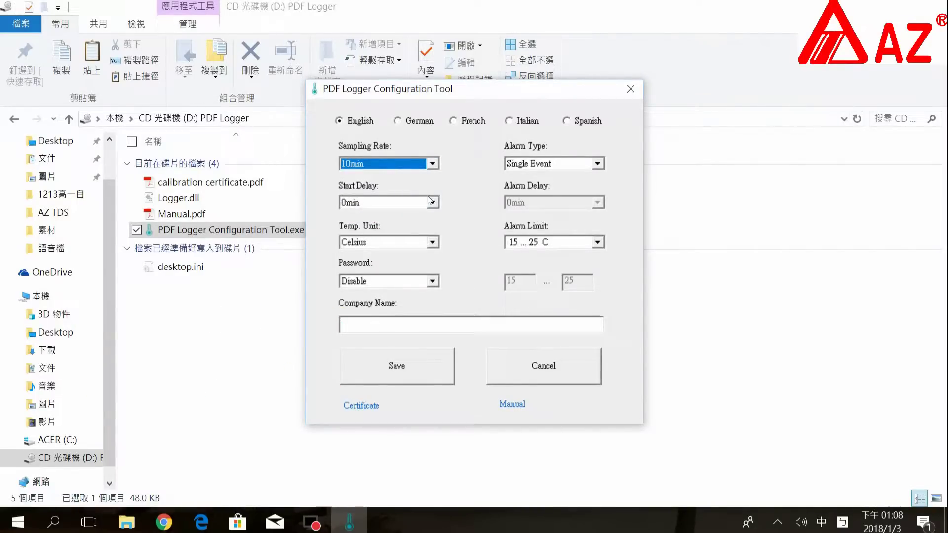
left_click(432, 201)
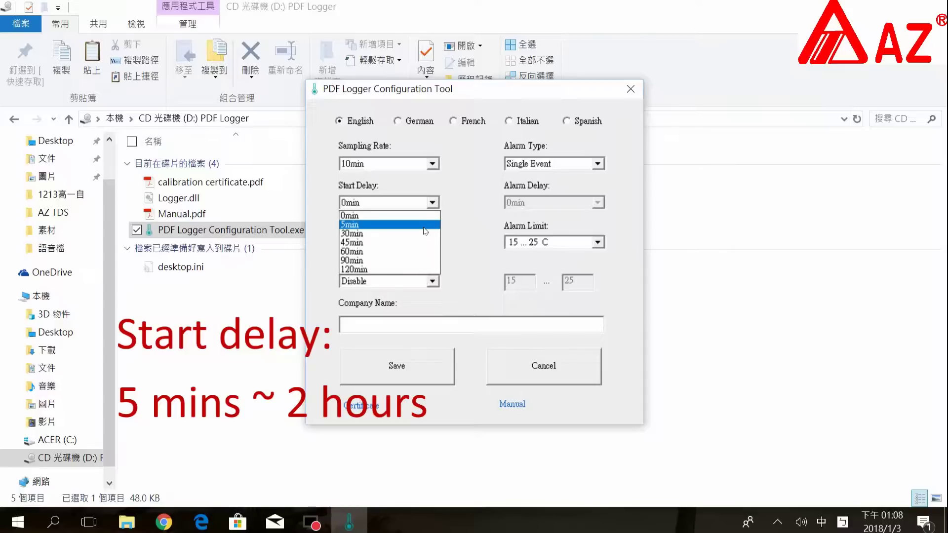
left_click(424, 230)
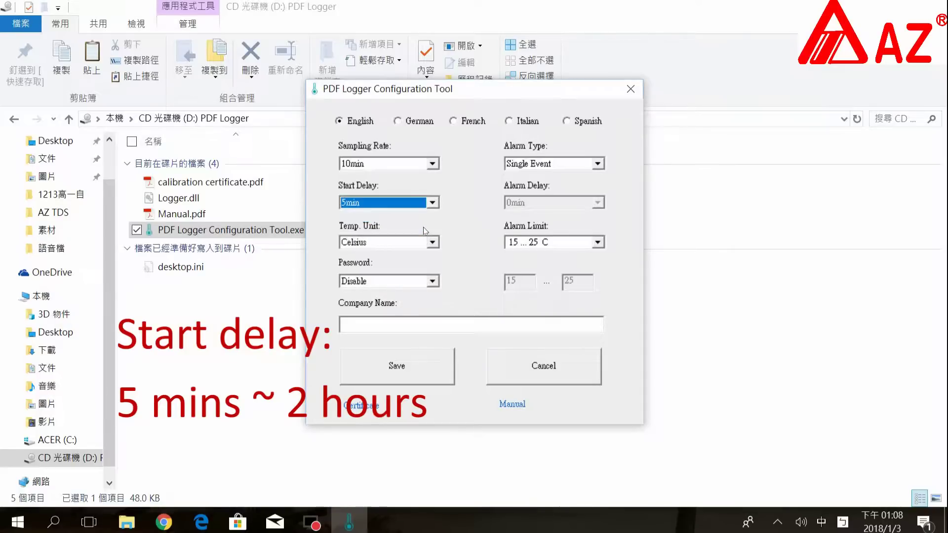
Check the Temp. Unit choices, leaving Celsius selected
left_click(433, 242)
type("AZ")
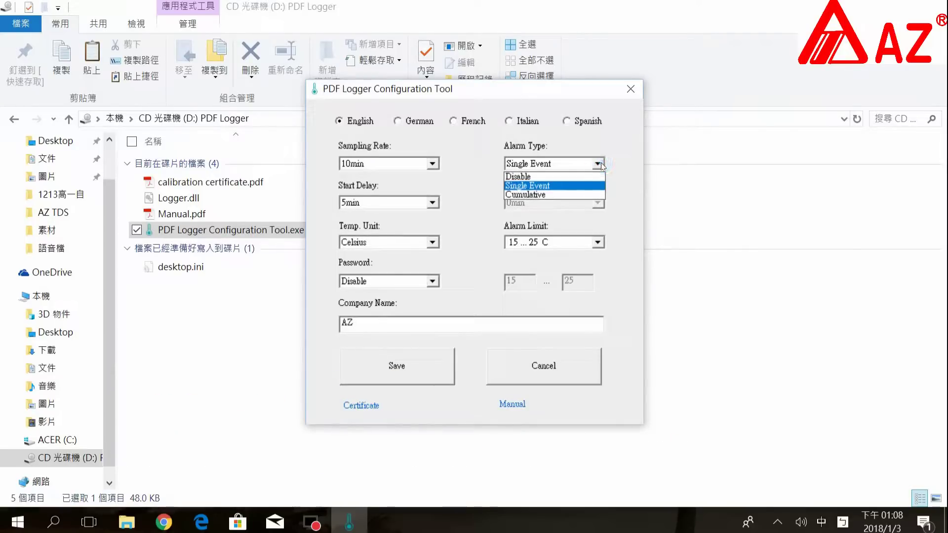
Confirm Single Event as Alarm Type and list the Alarm Limit ranges
left_click(594, 186)
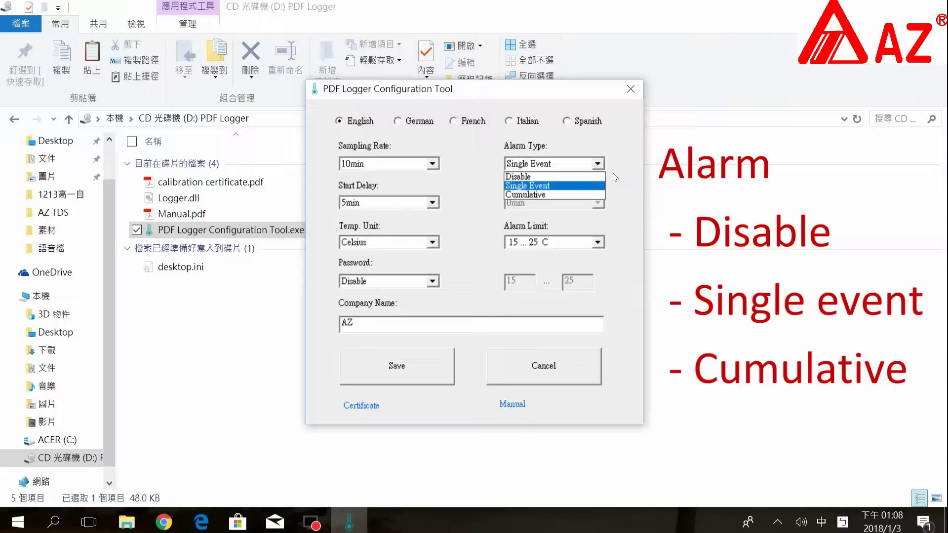
left_click(599, 188)
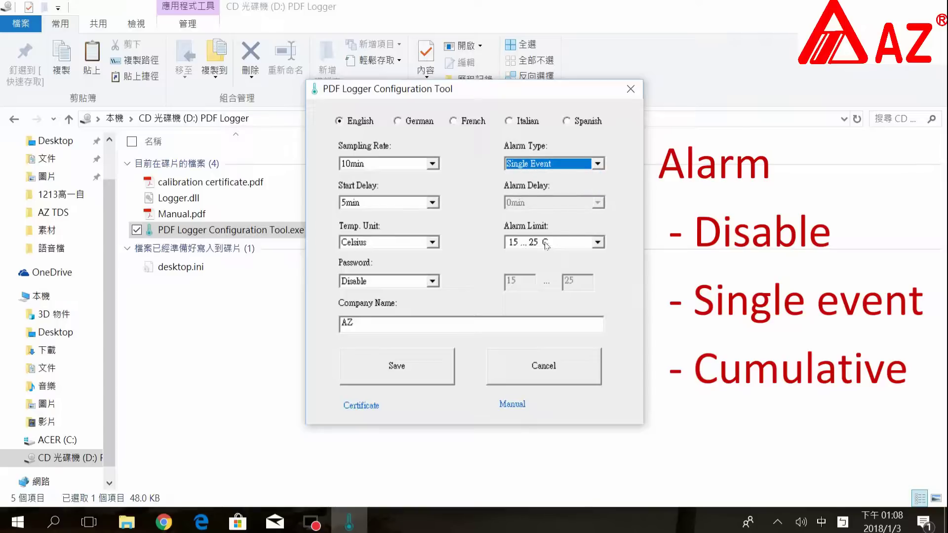
left_click(601, 245)
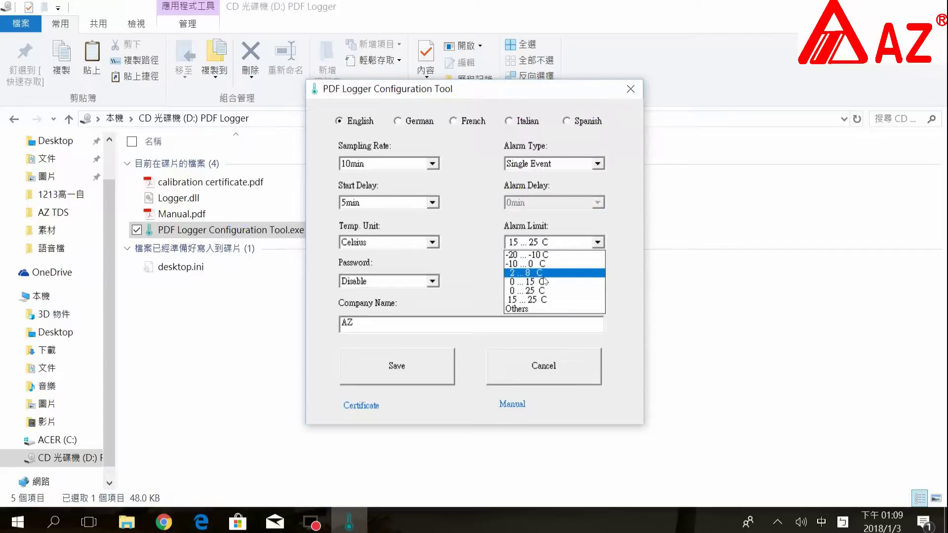
Choose the 2 ... 8 C alarm limit and save, getting 'Logger config OK!'
left_click(542, 274)
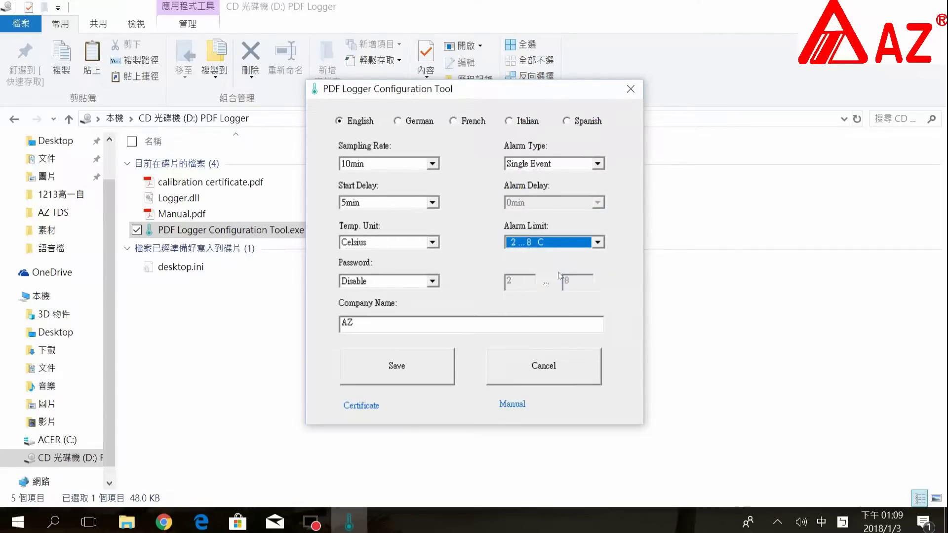
left_click(393, 367)
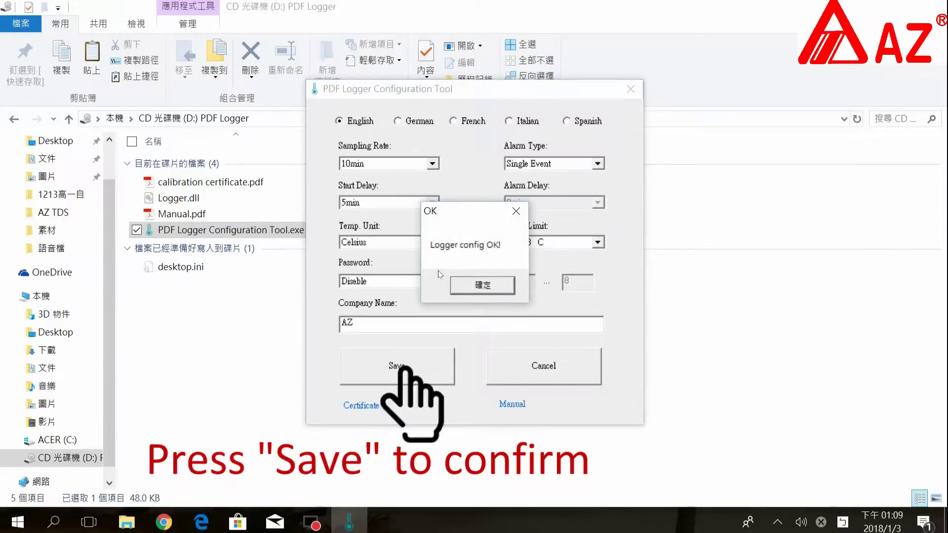